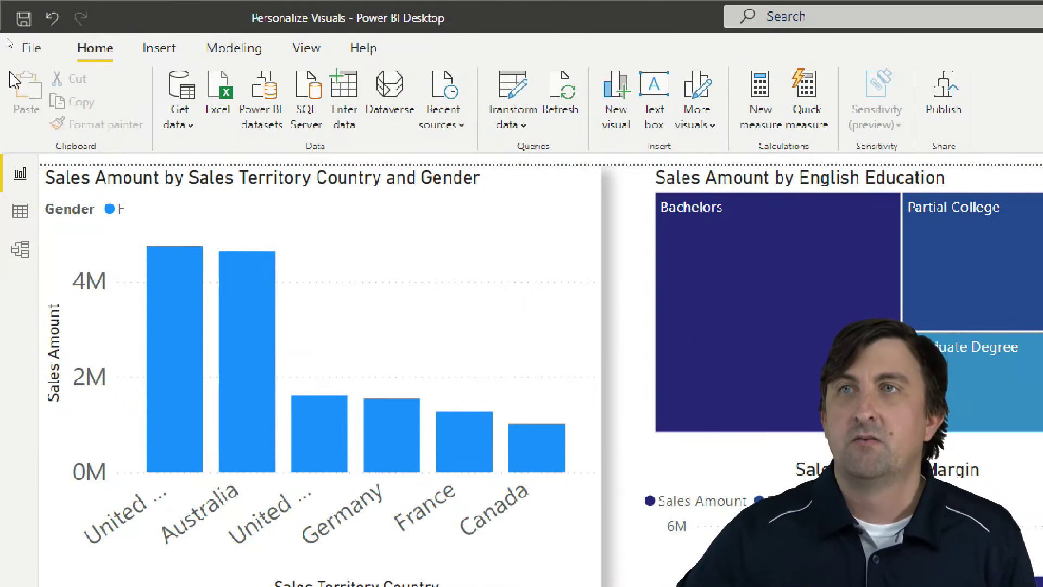
- Enable 'Allow report readers to personalize visuals' in the current file's report settings
click(18, 27)
click(142, 346)
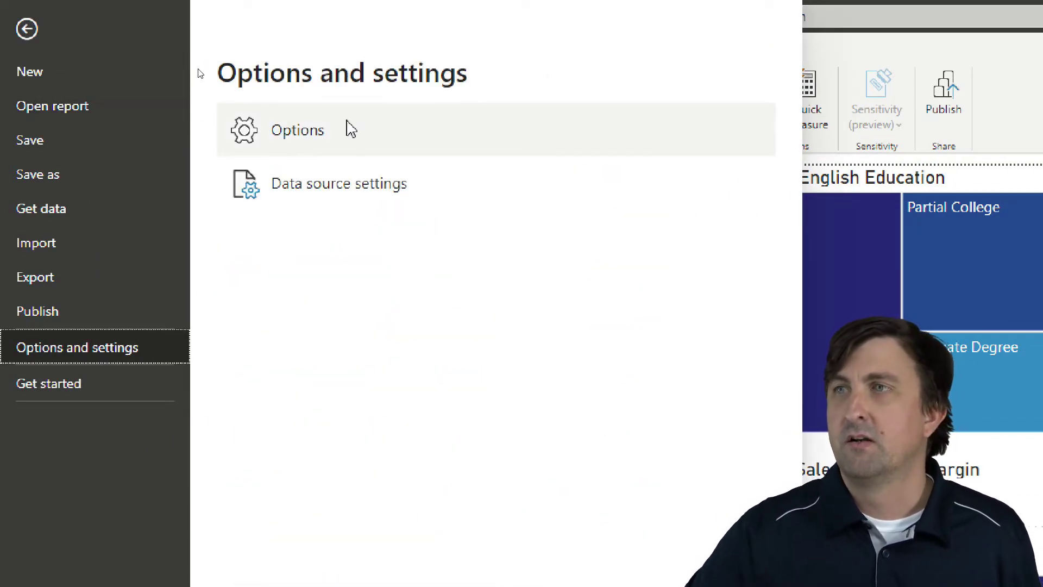
key(Escape)
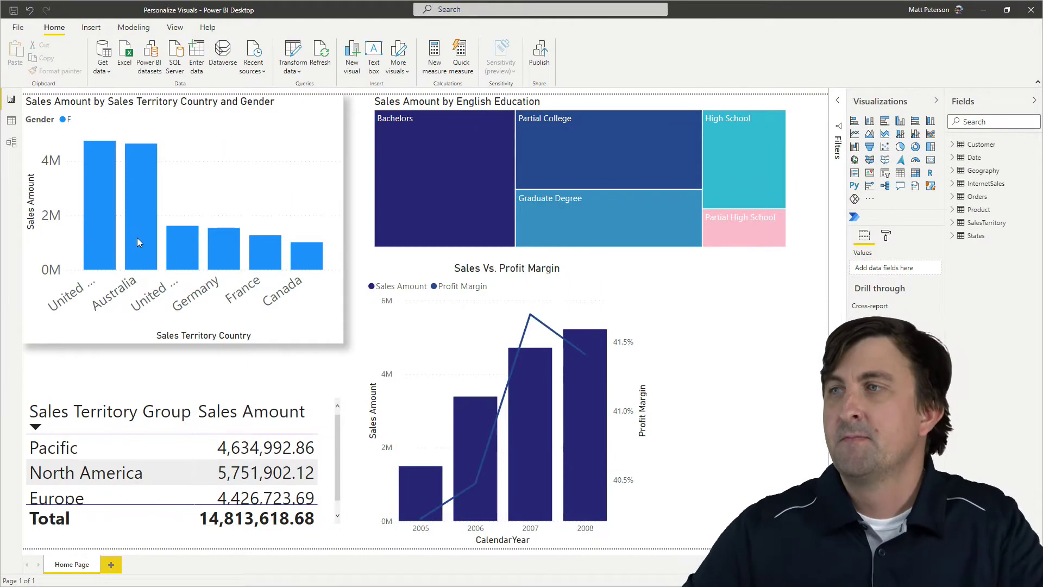
scroll(402, 366, down, 2)
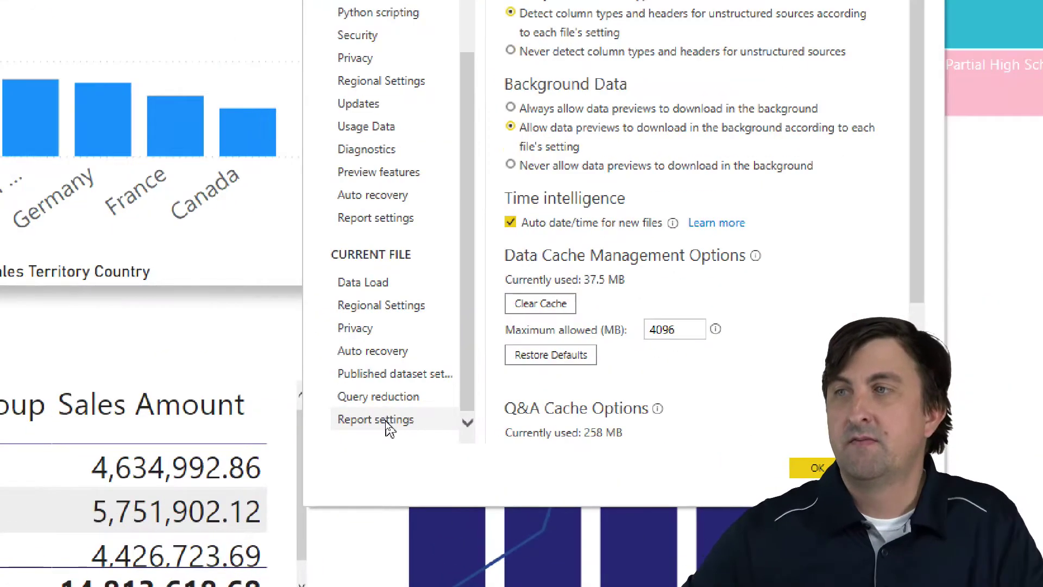
click(388, 427)
scroll(679, 266, down, 4)
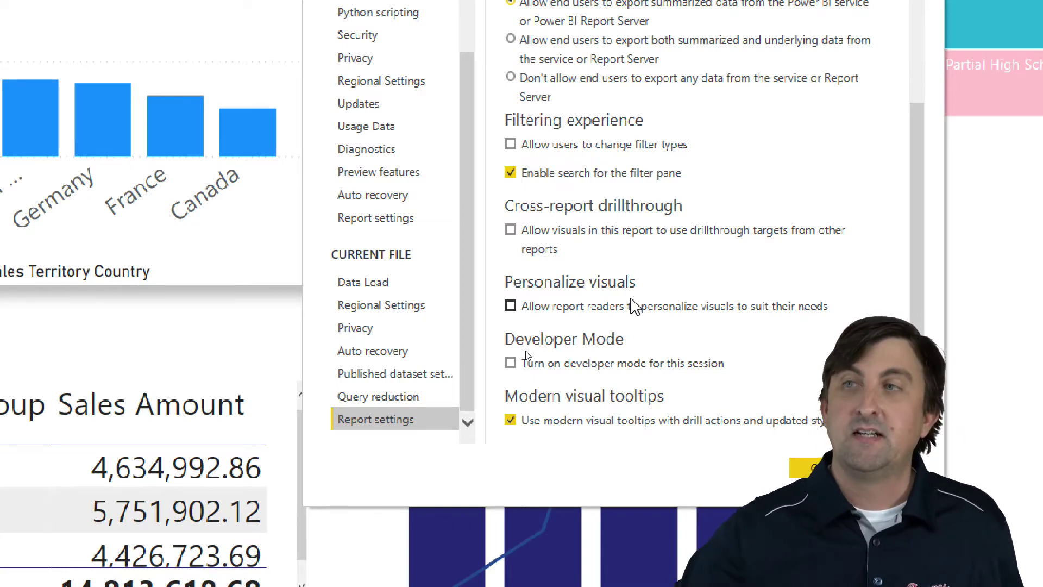
click(412, 176)
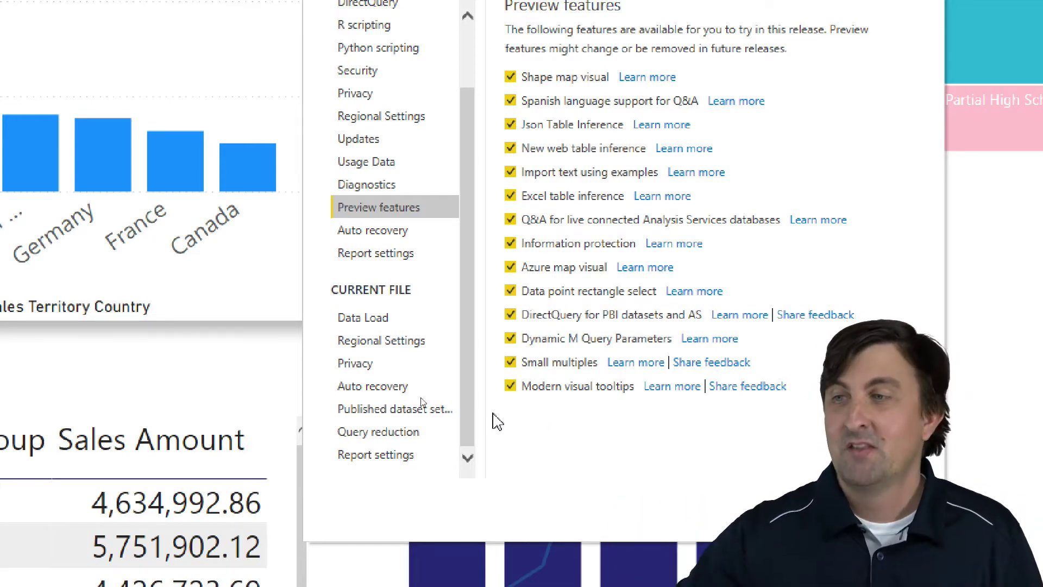
click(409, 462)
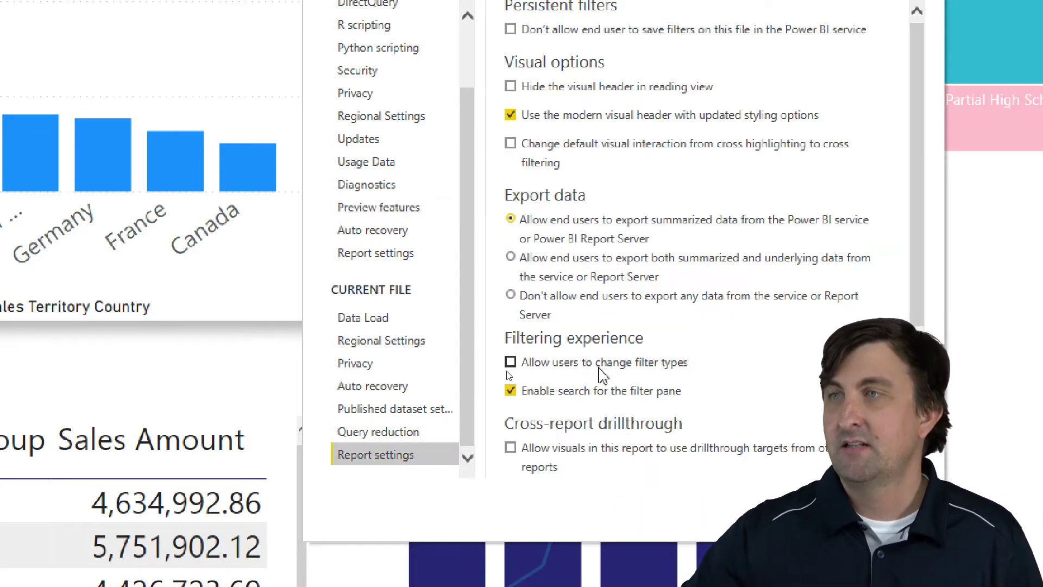
scroll(509, 367, down, 2)
click(514, 451)
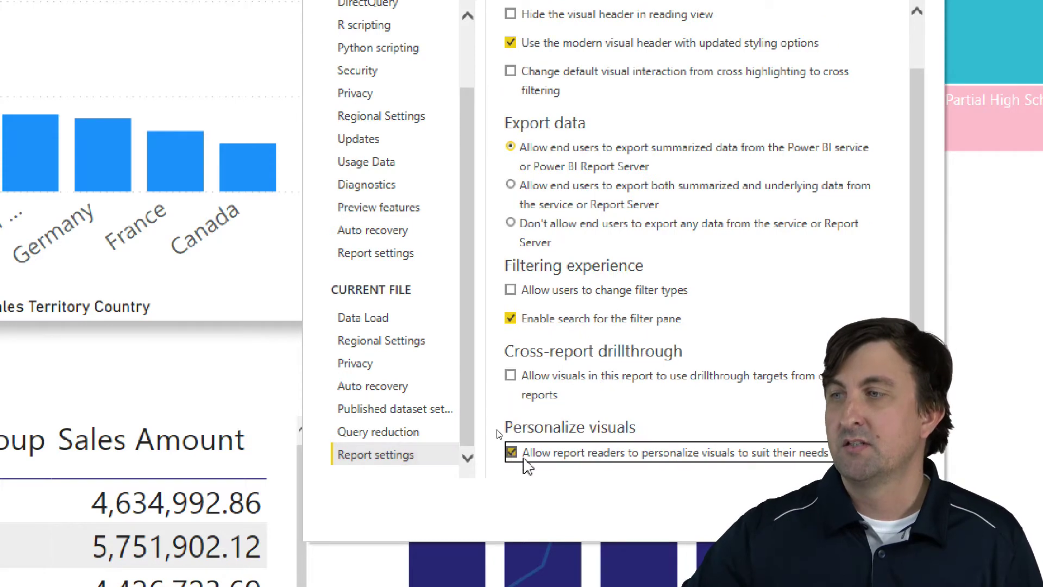
click(782, 480)
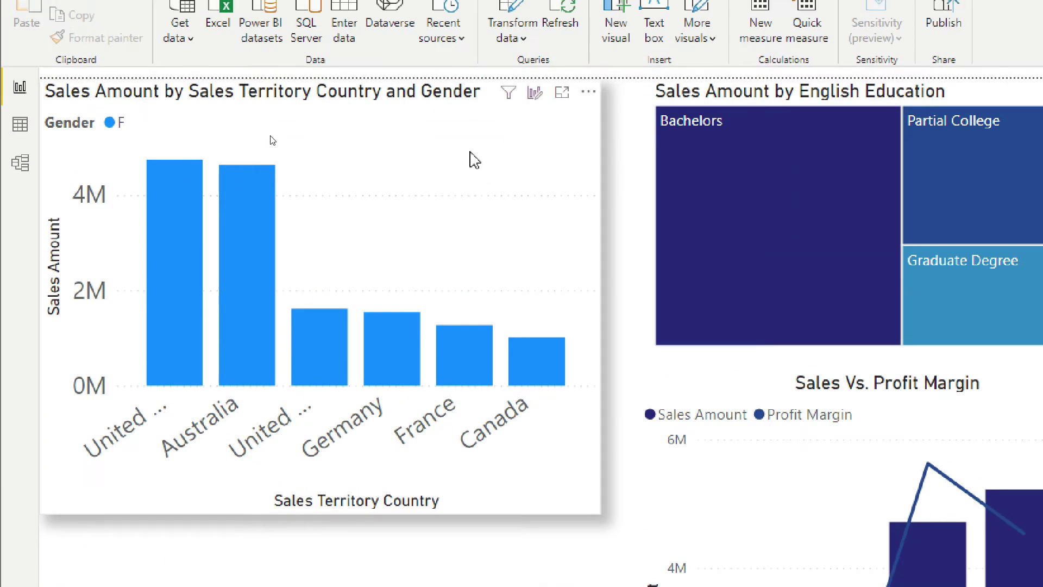
- Switch the Personalize visual toggle off in the country-and-gender bar chart's visual header
click(497, 156)
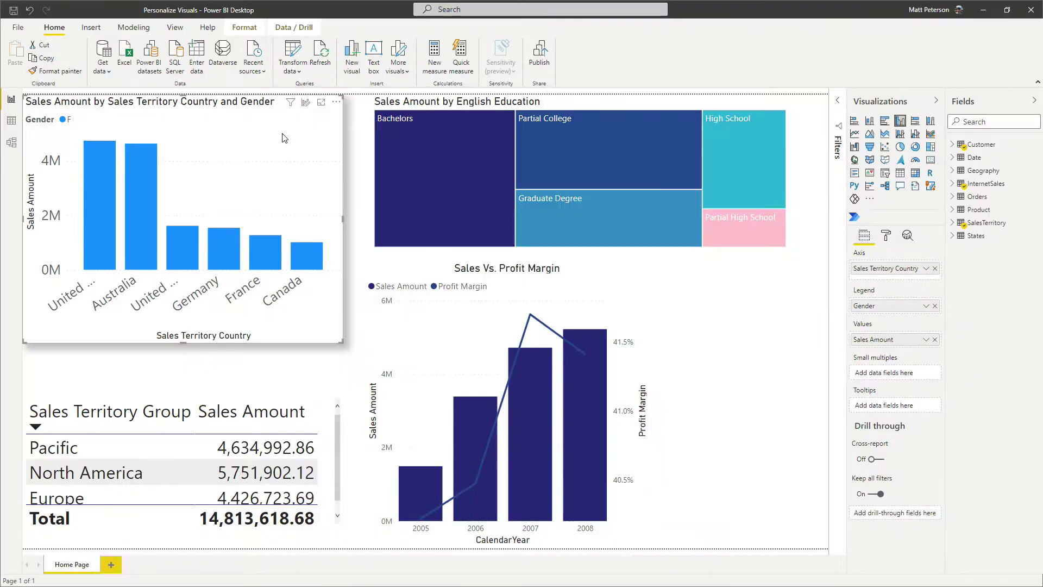
click(887, 237)
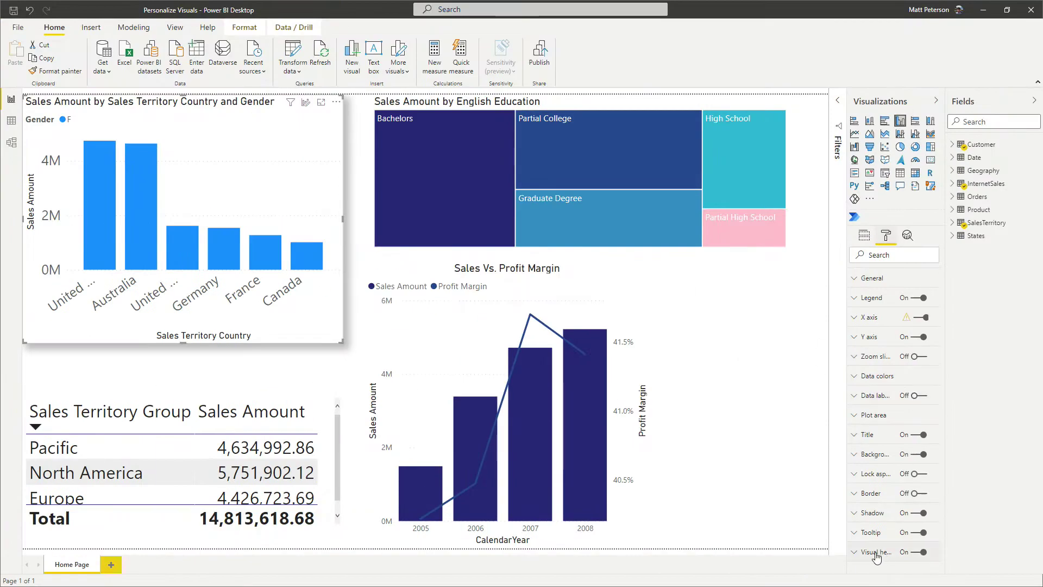
click(874, 552)
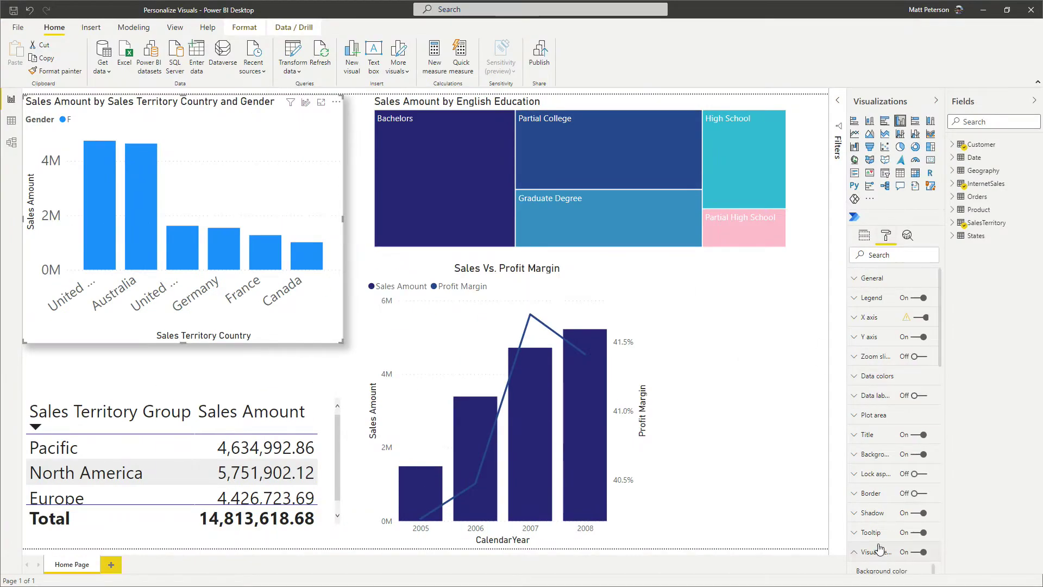
scroll(889, 434, down, 5)
scroll(891, 384, down, 8)
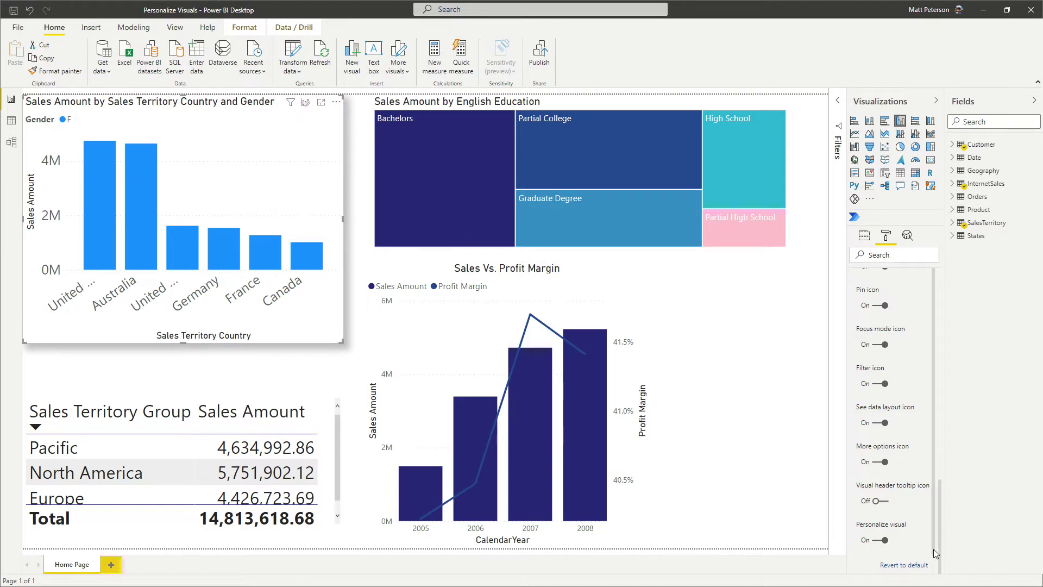
click(881, 540)
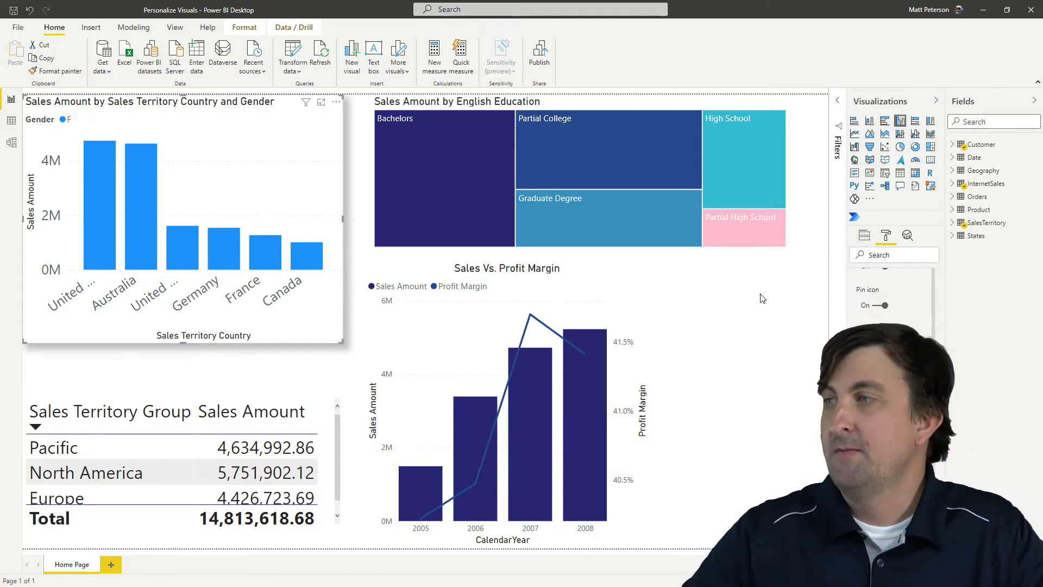
click(762, 297)
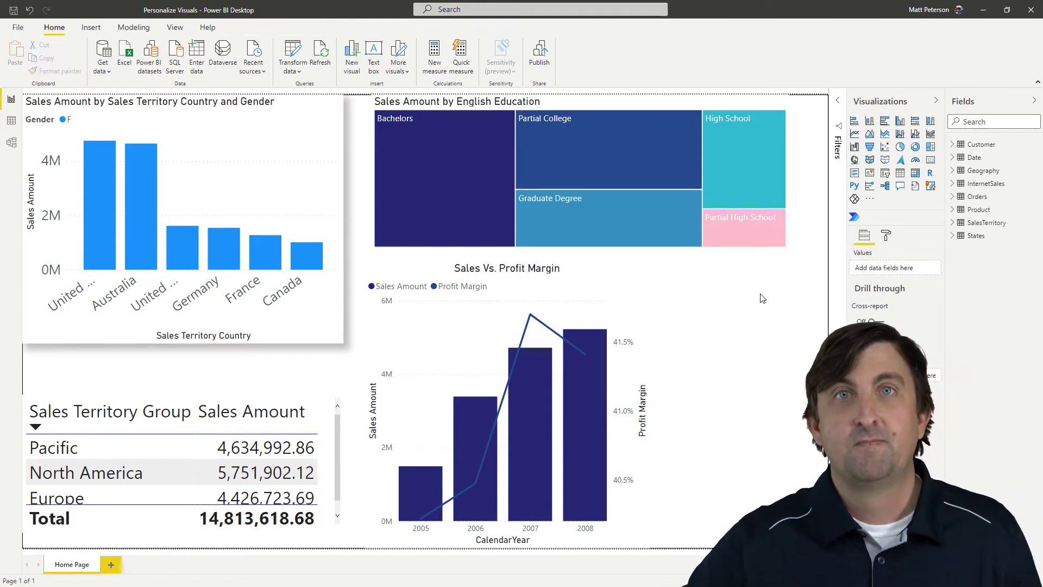
- Expand the page's Personalize visual card, showing it on with the Default fields perspective
click(889, 236)
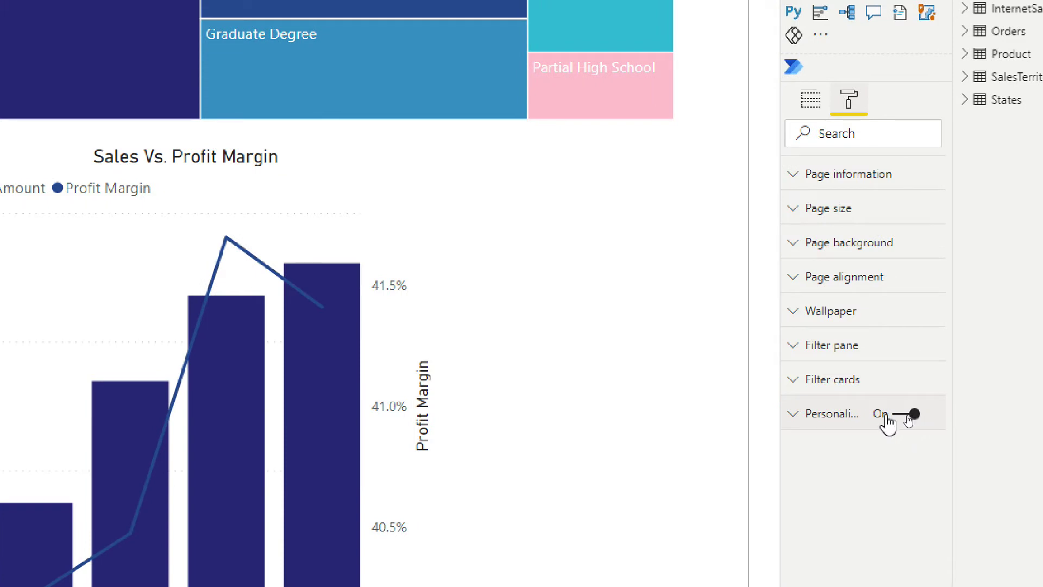
click(800, 417)
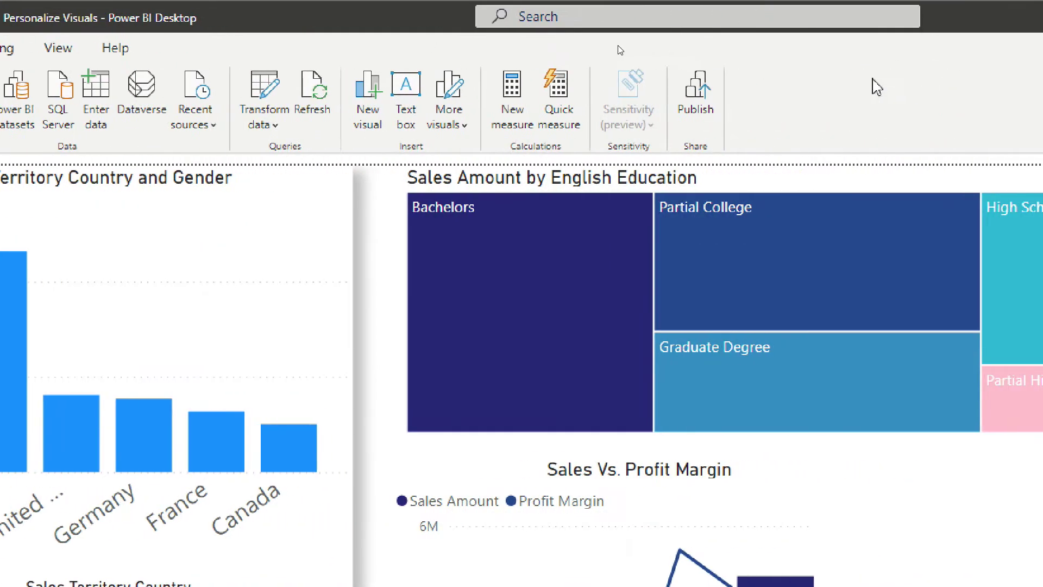
- Save the report when prompted and publish it to My workspace
click(942, 105)
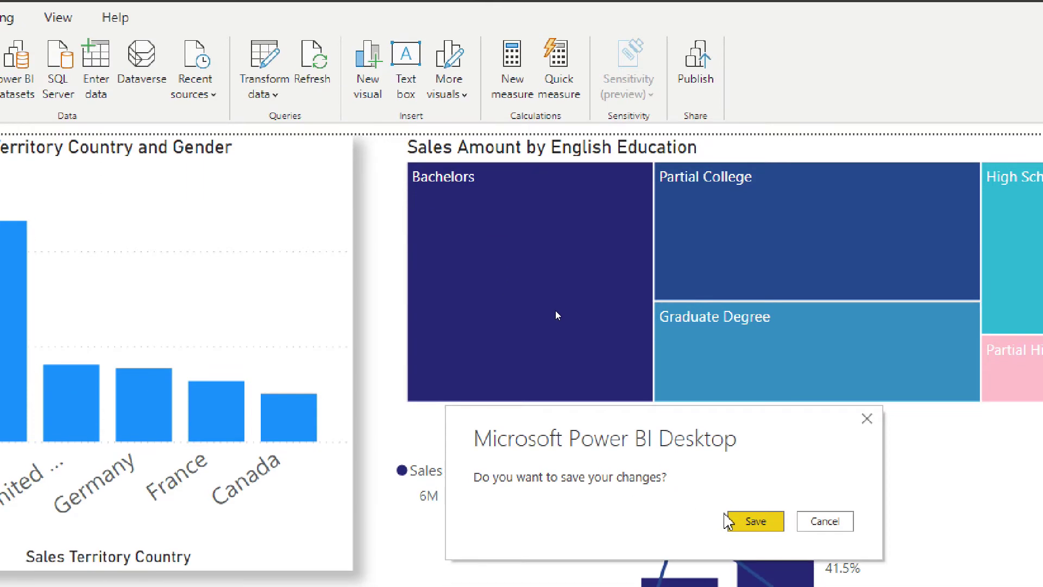
click(740, 551)
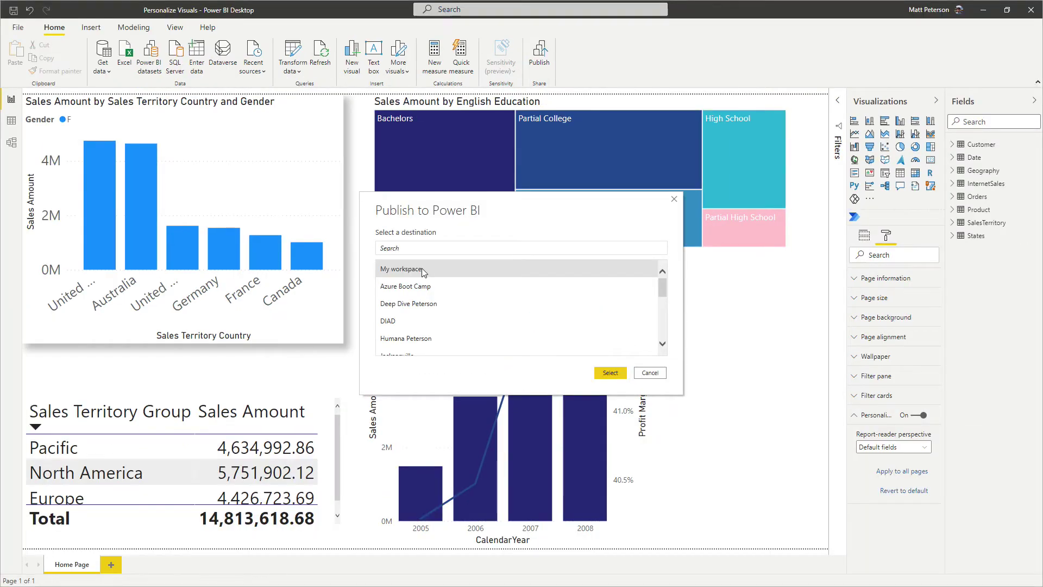
click(609, 373)
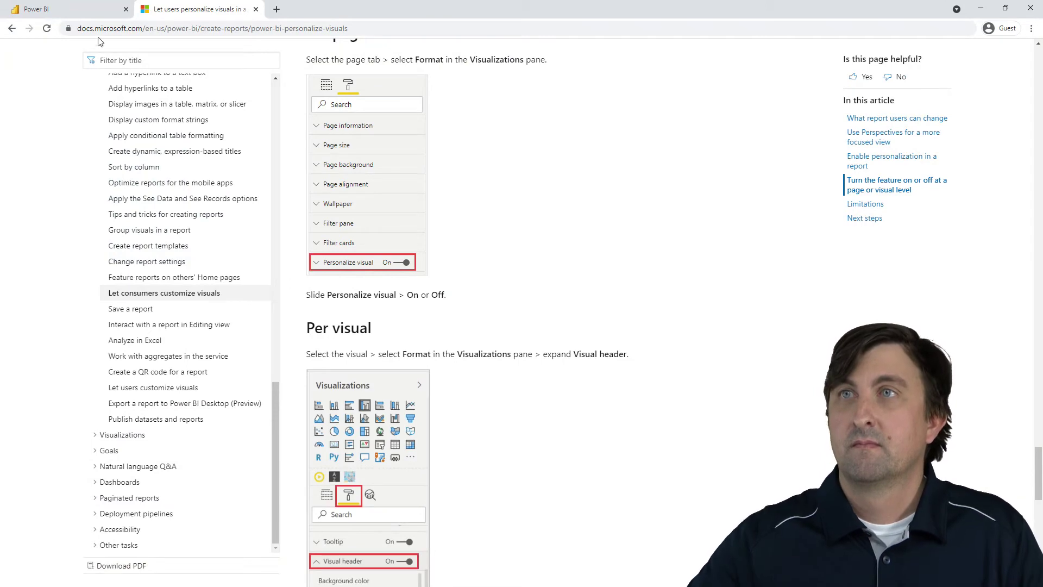
- Refresh My workspace to list the Personalize Visuals report and dataset, then check Desktop's publish result
click(92, 8)
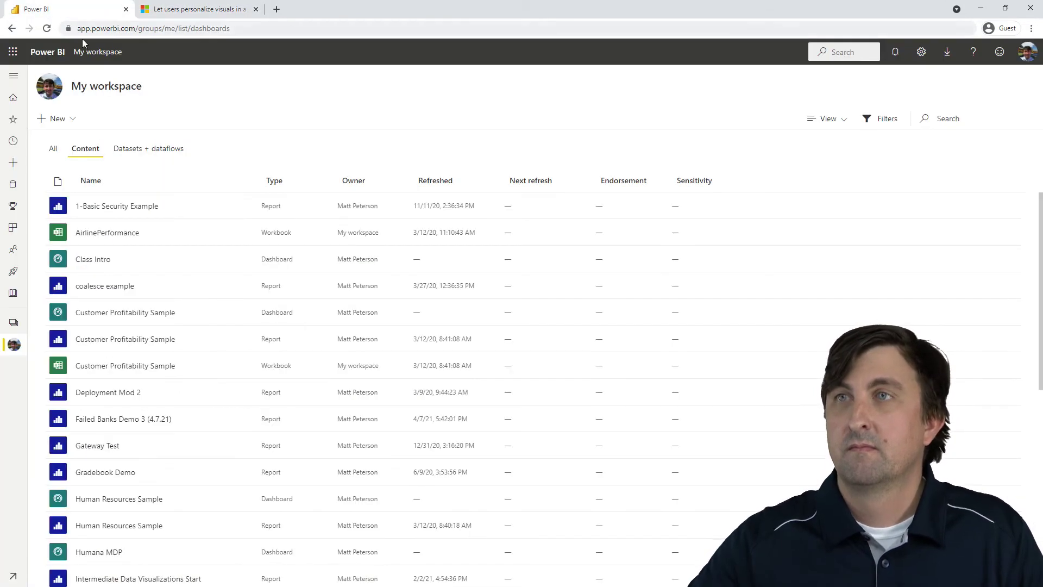
click(47, 28)
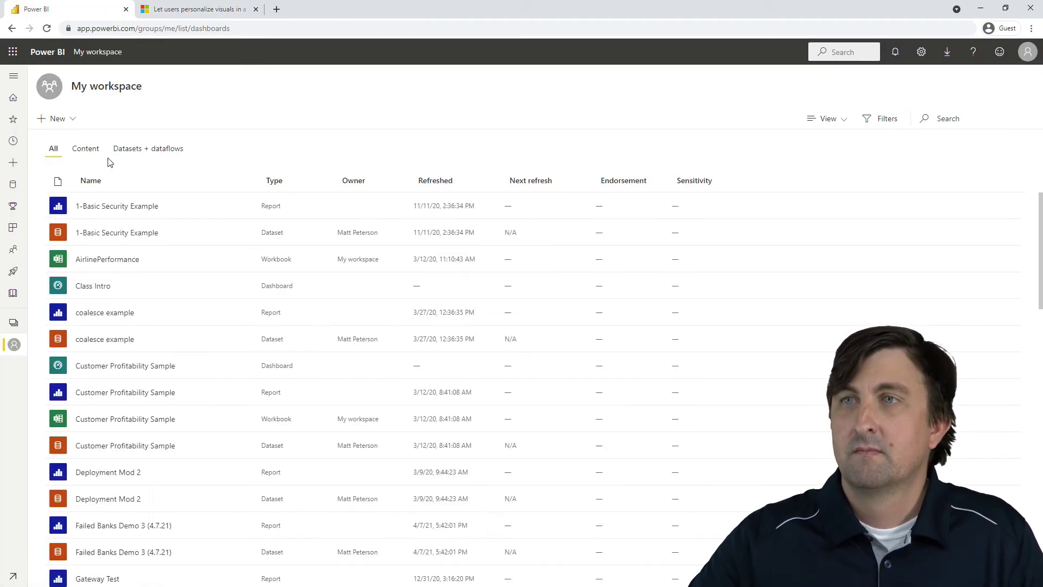
scroll(120, 244, down, 5)
scroll(121, 256, down, 9)
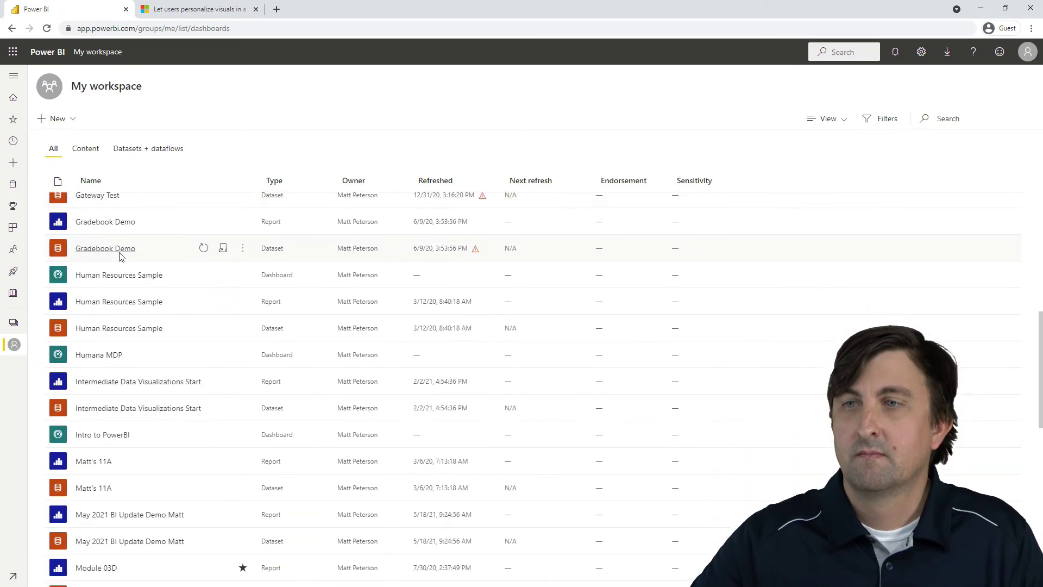
scroll(119, 260, down, 2)
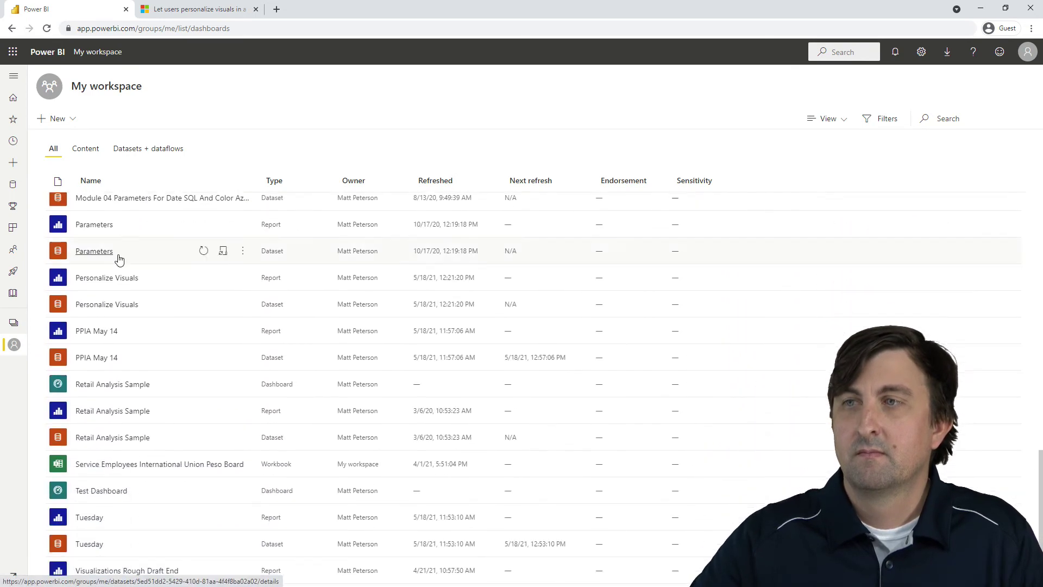
click(980, 9)
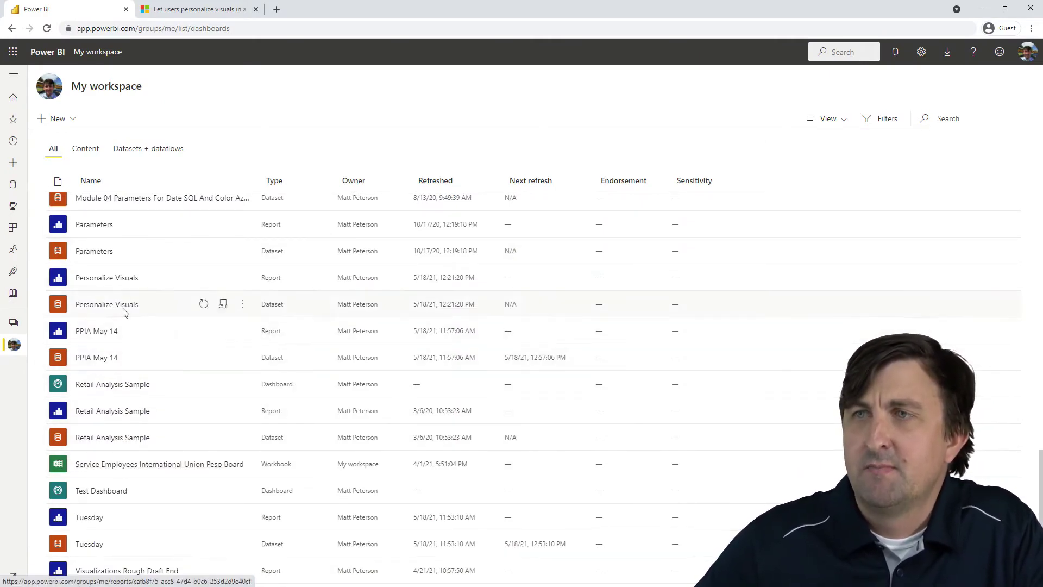
- Open the Personalize Visuals report and show chart-type choices for the Sales Vs. Profit combo chart
click(123, 279)
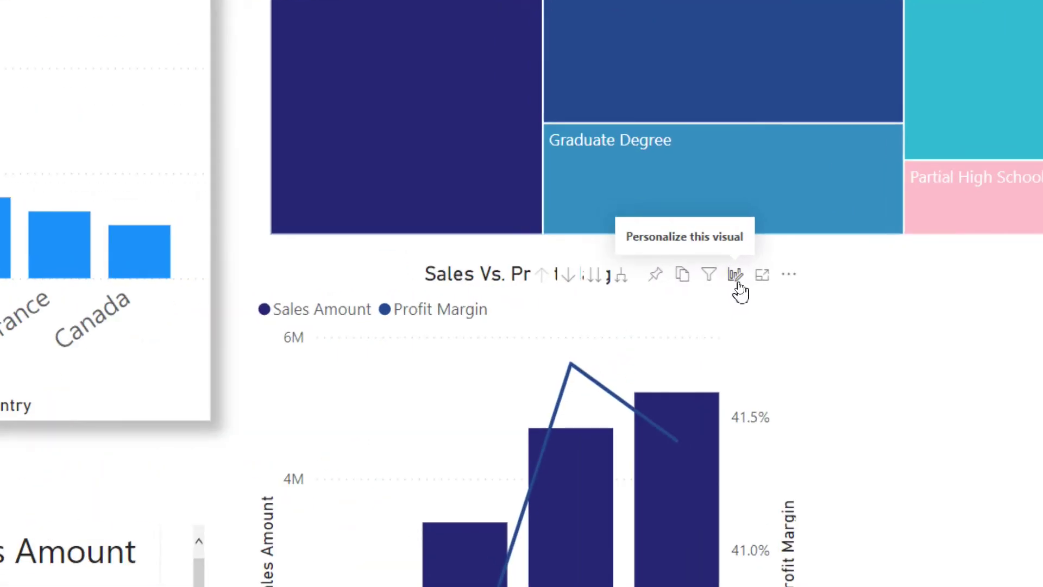
click(737, 282)
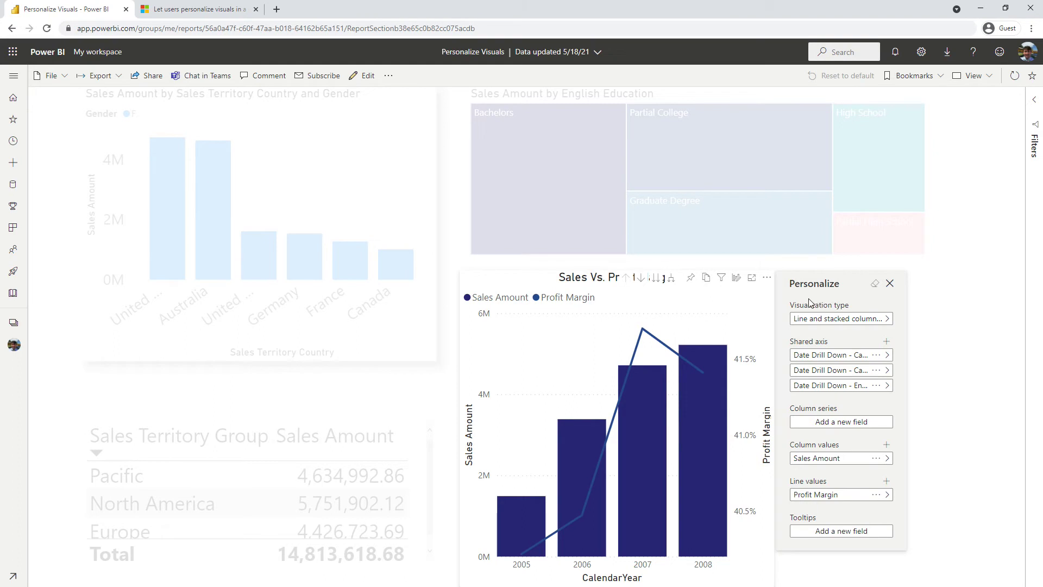
click(859, 323)
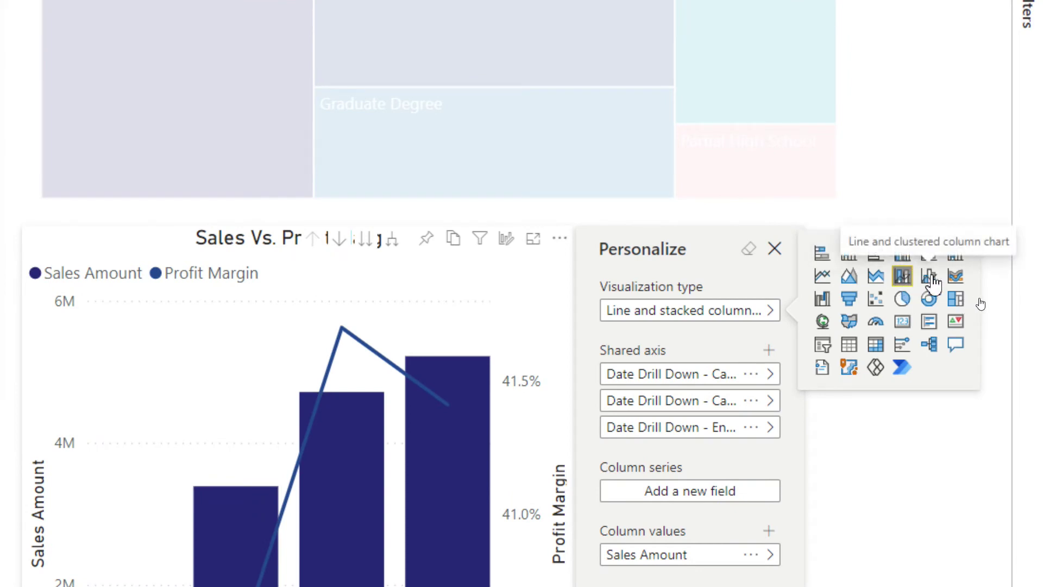
- Change the chart to a clustered column chart and remove Profit Margin from its values
click(929, 278)
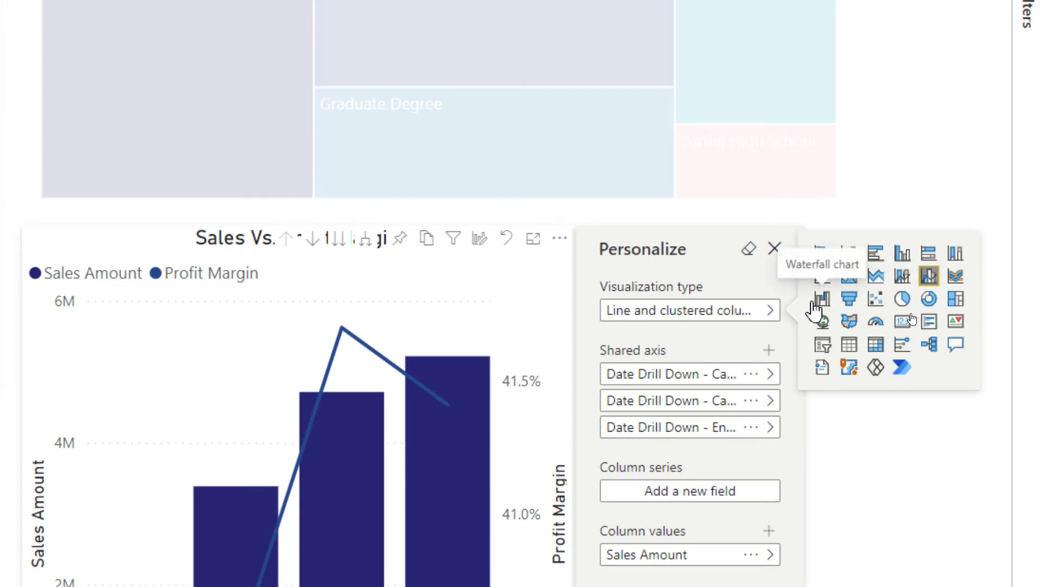
click(904, 259)
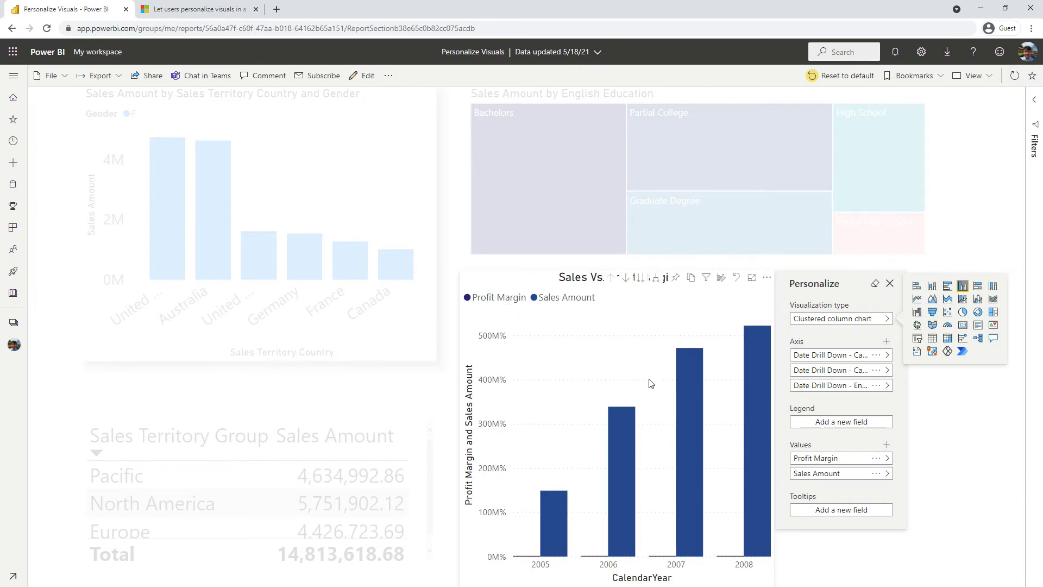
click(876, 459)
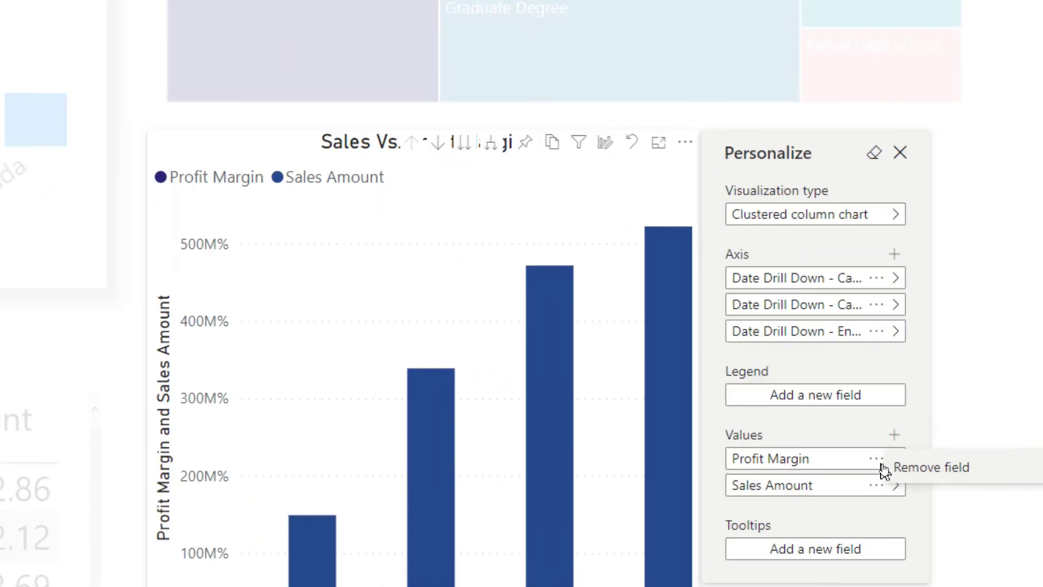
click(894, 463)
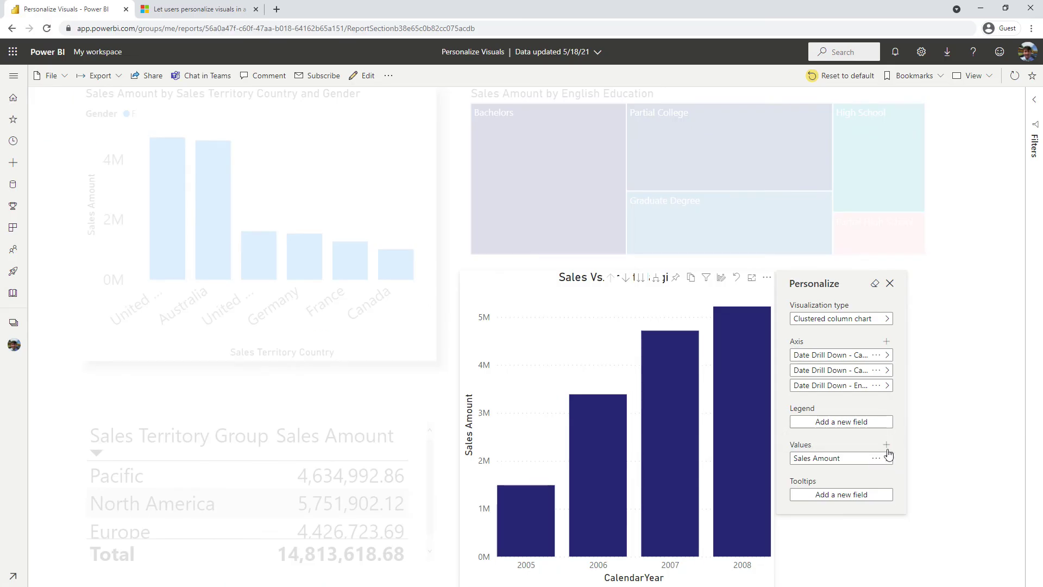
click(873, 423)
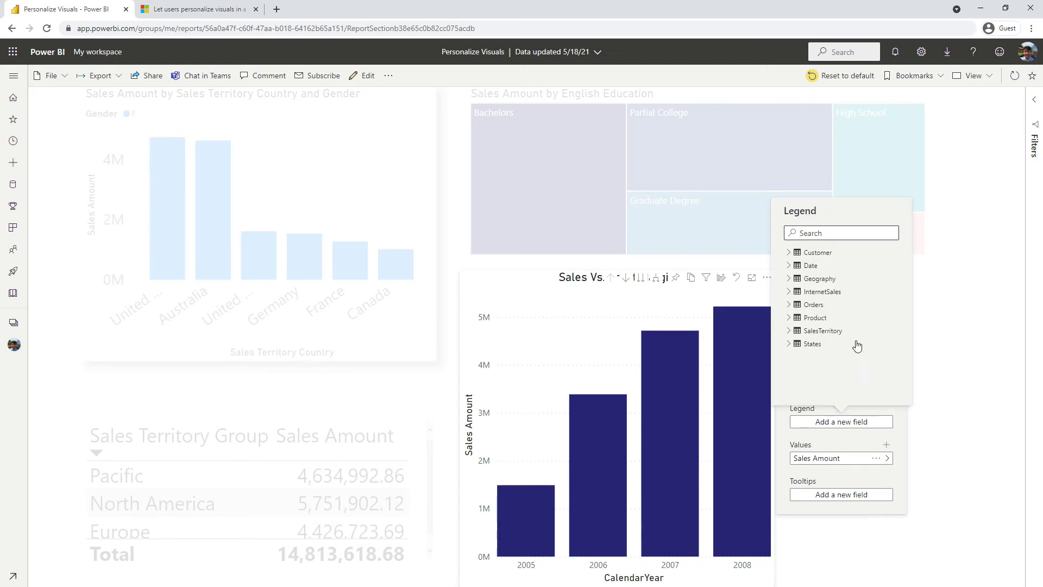
- Search 'sales t' and add Sales Territory Country as the chart's legend
click(835, 232)
text(sales t)
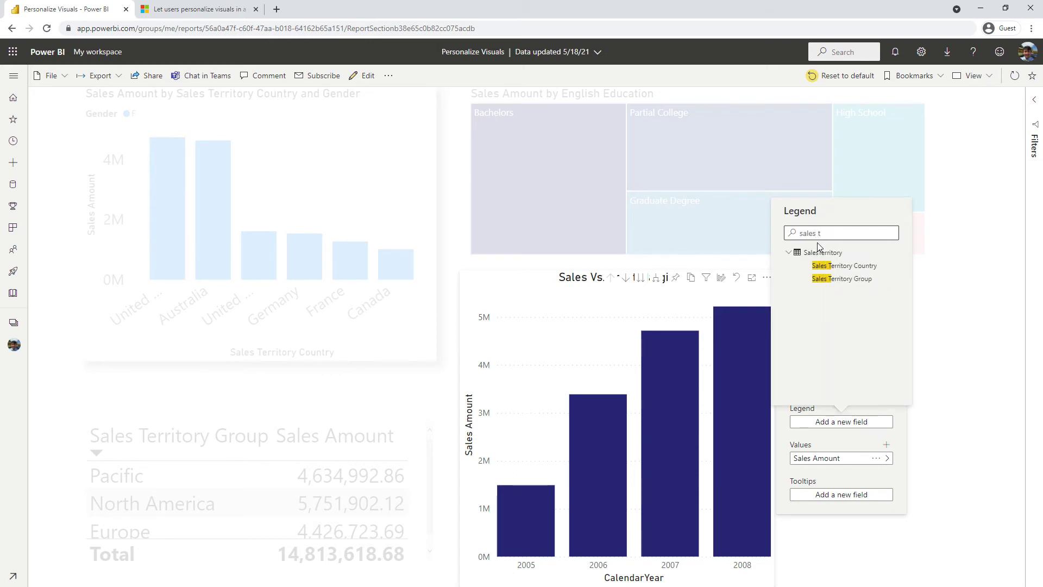
click(831, 266)
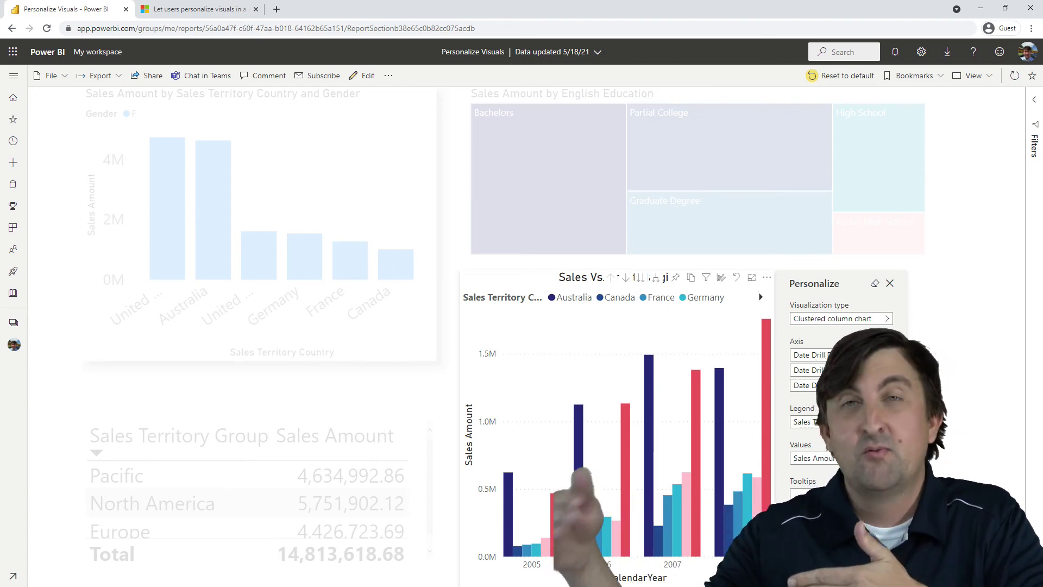
- Save the customized view as a new personal bookmark with a 'Better View' name
click(890, 284)
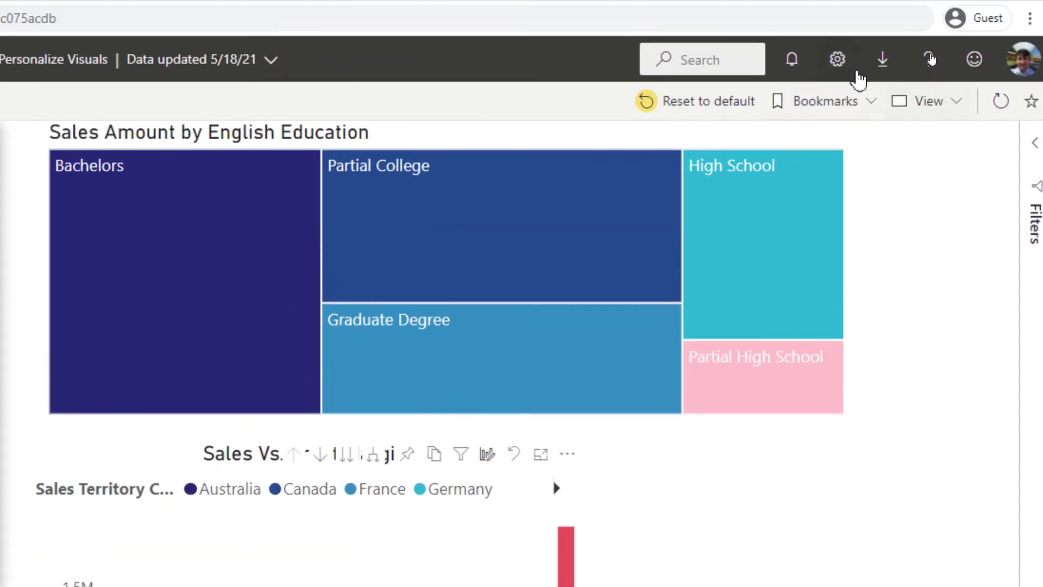
click(864, 126)
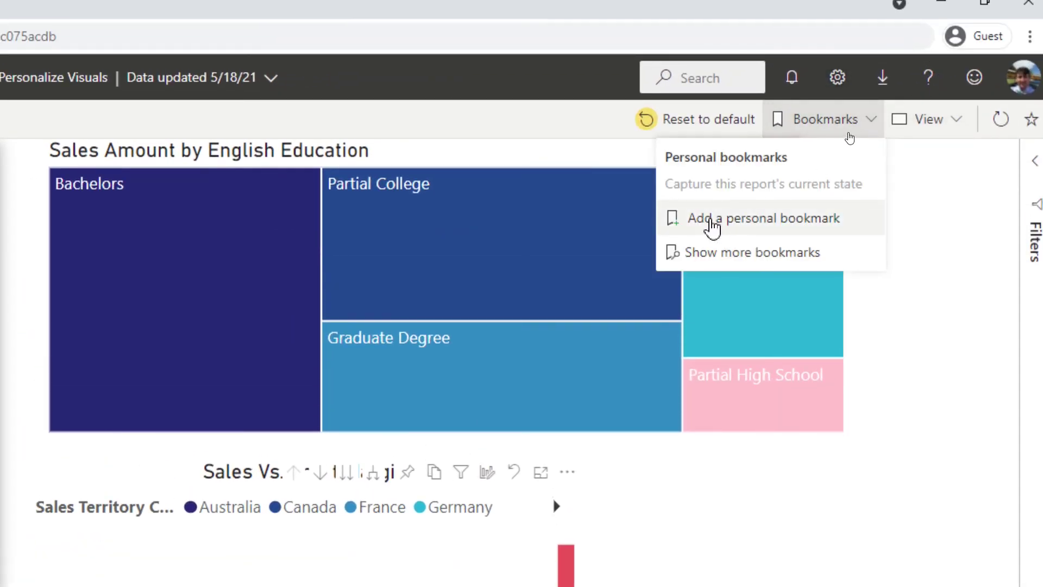
click(711, 219)
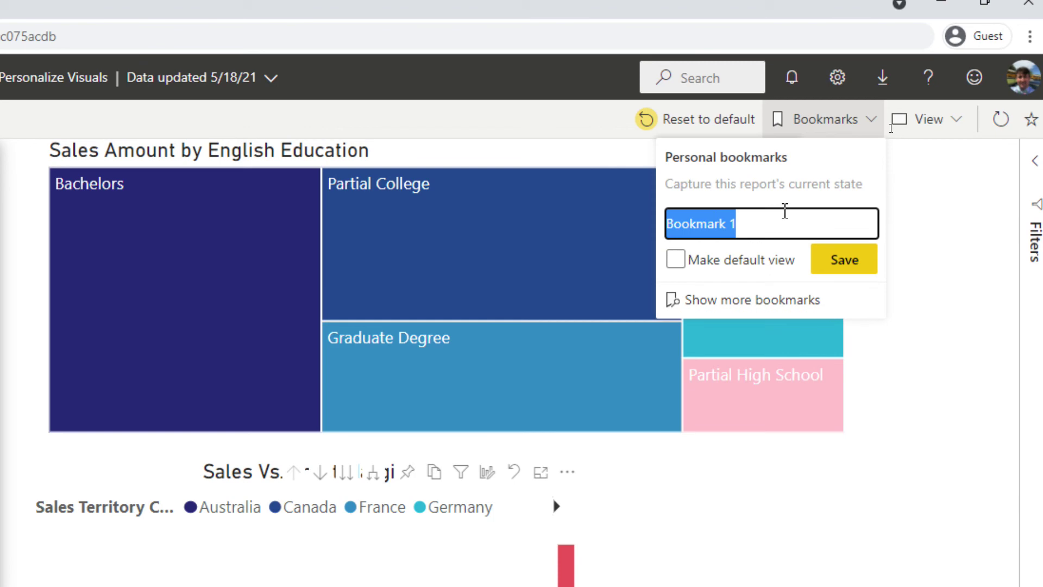
text(Mitchell's)
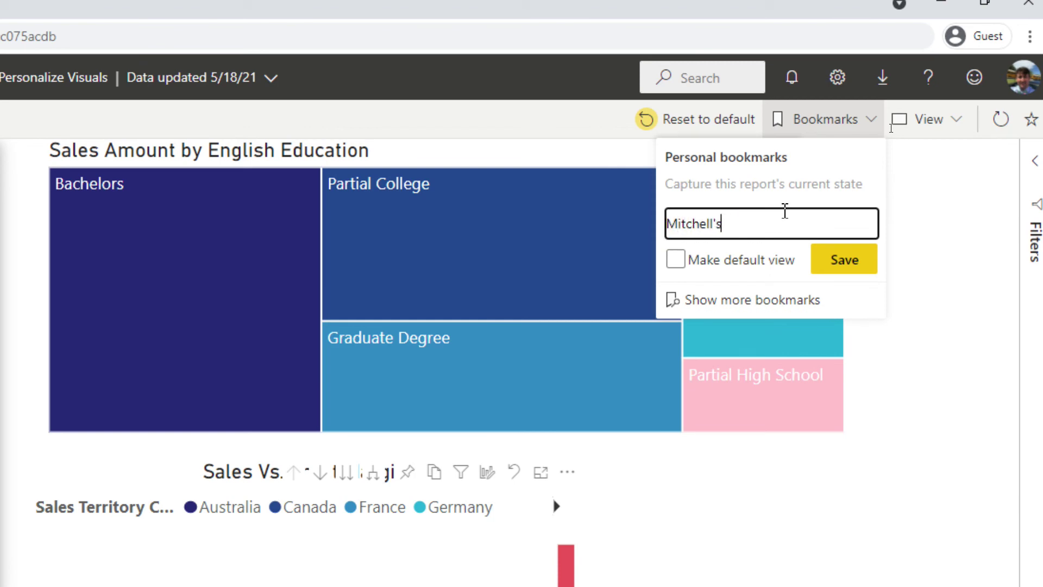
text( Better View)
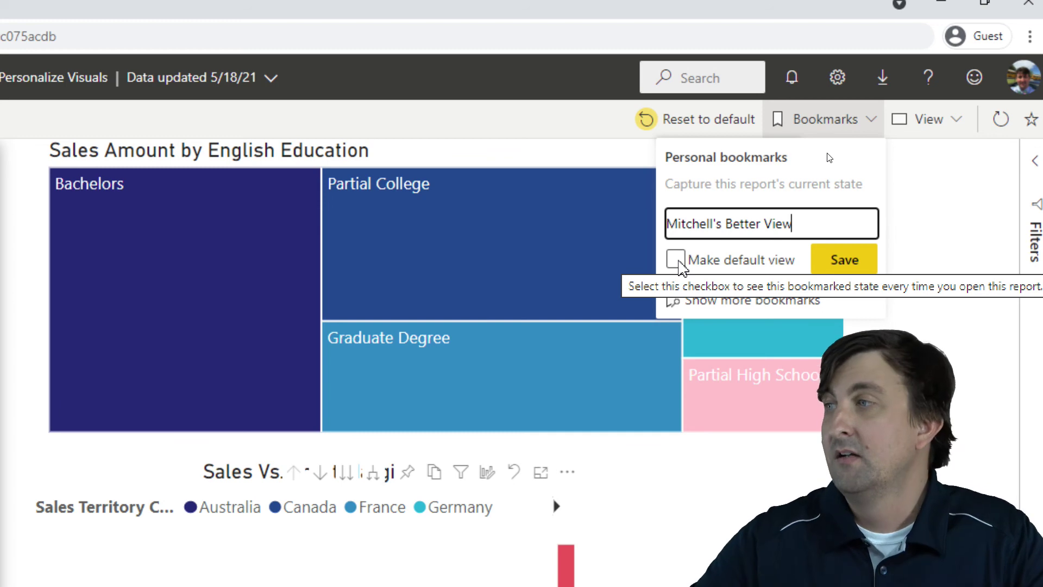
click(837, 263)
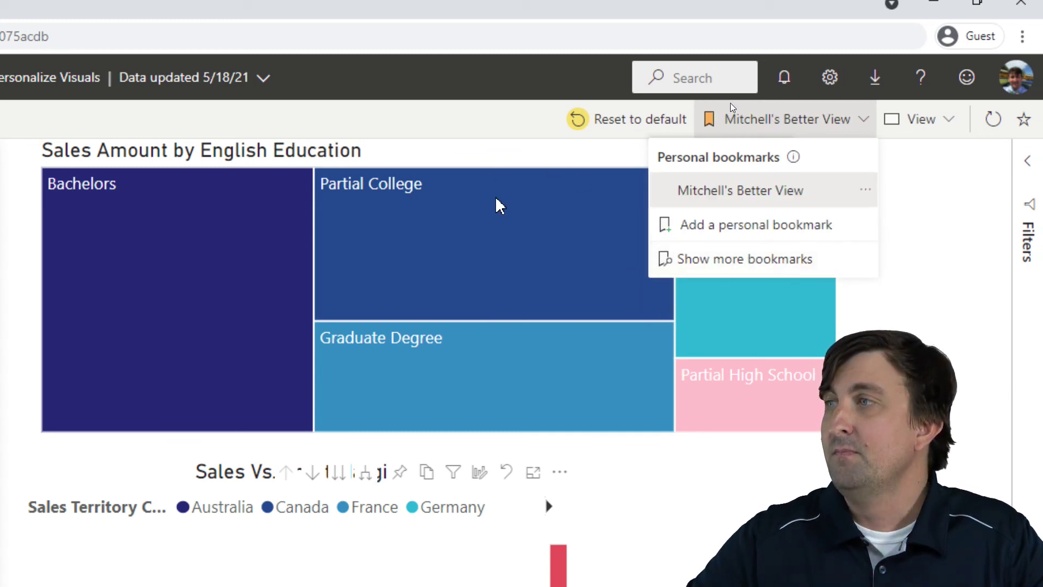
- Reset the report to its default view, then reapply the saved personal bookmark
click(616, 124)
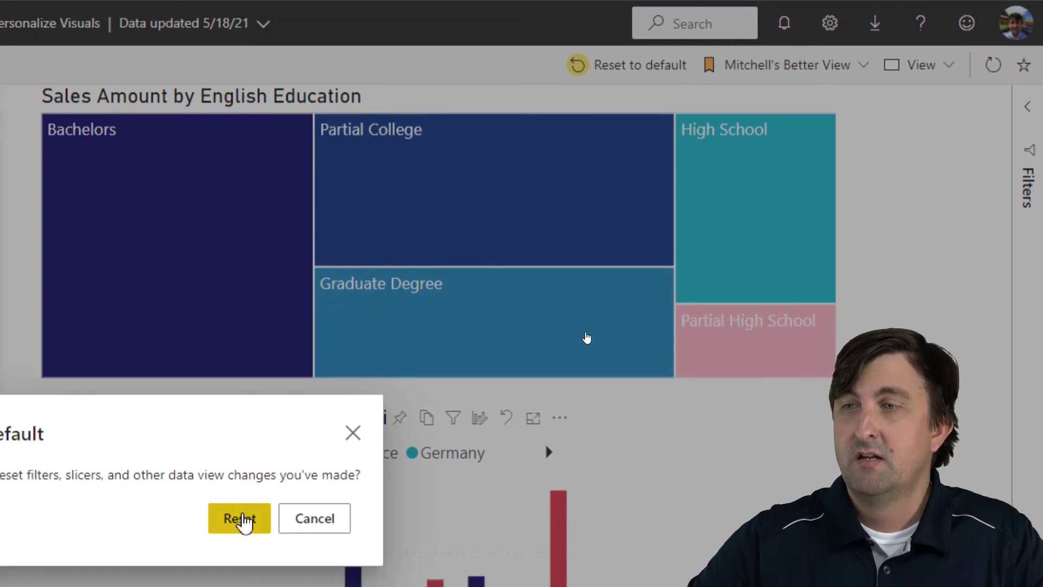
click(243, 519)
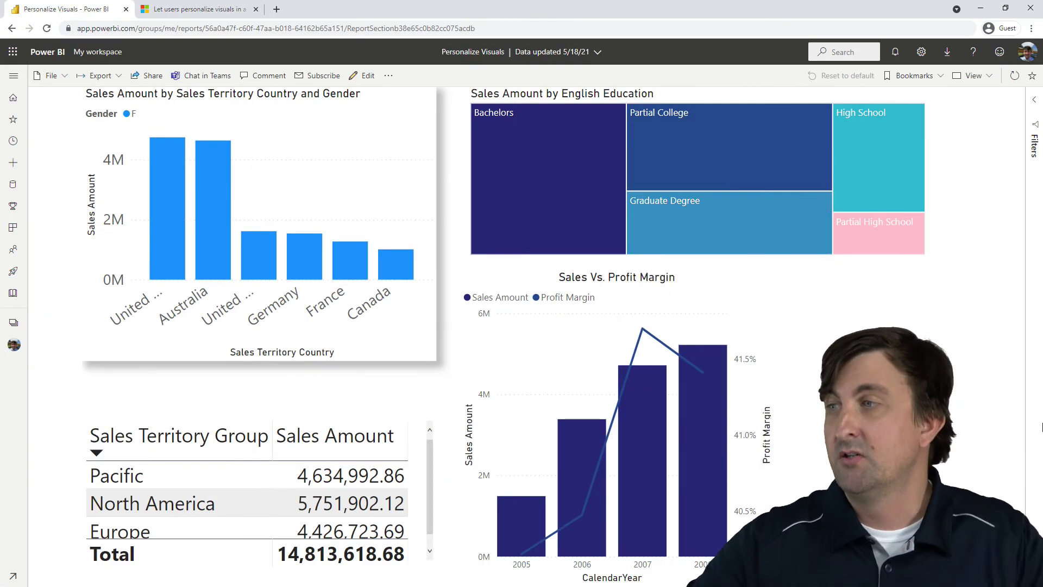
mouse_move(762, 404)
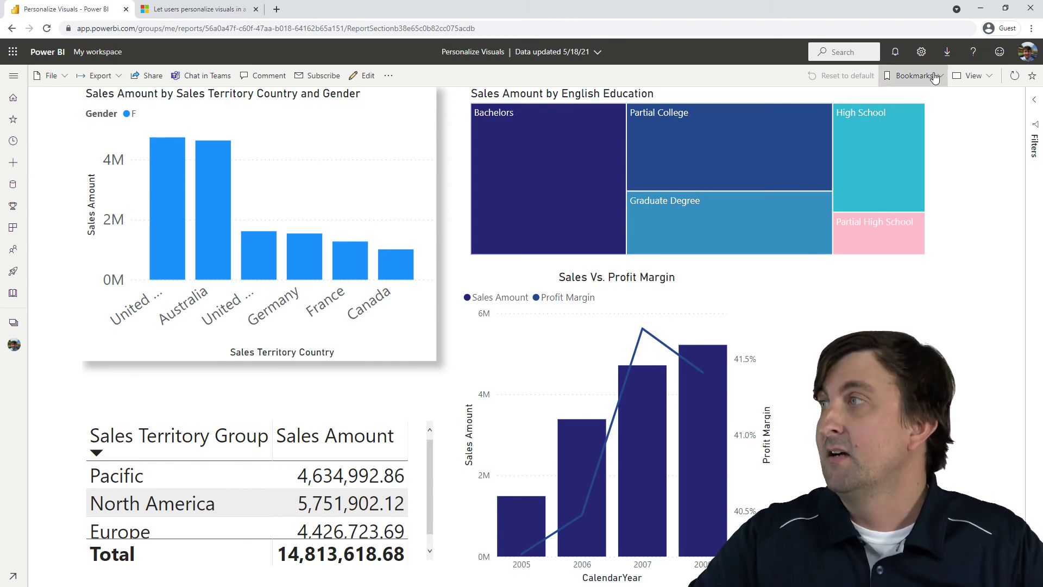
click(917, 76)
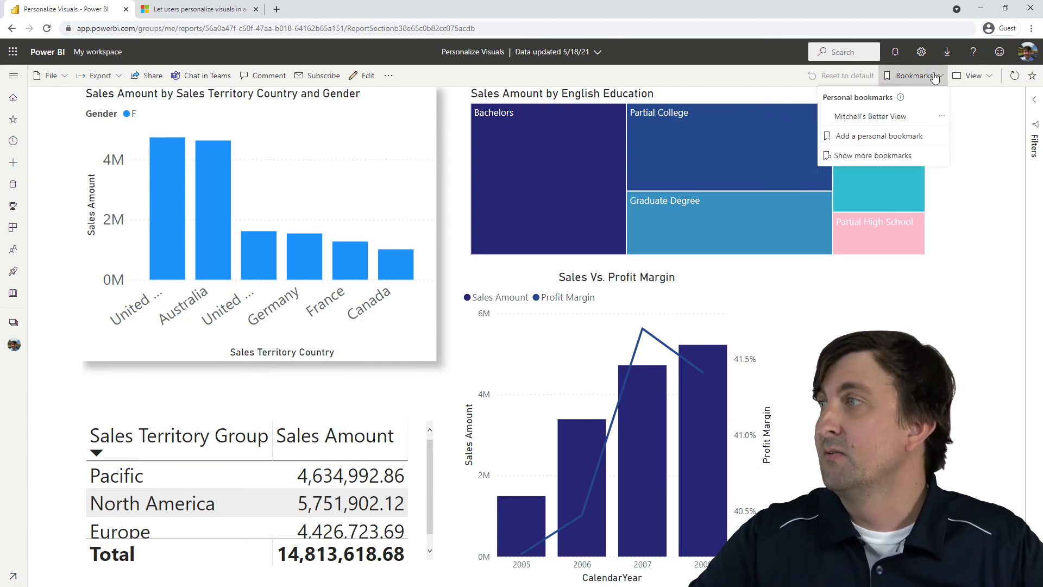
click(870, 116)
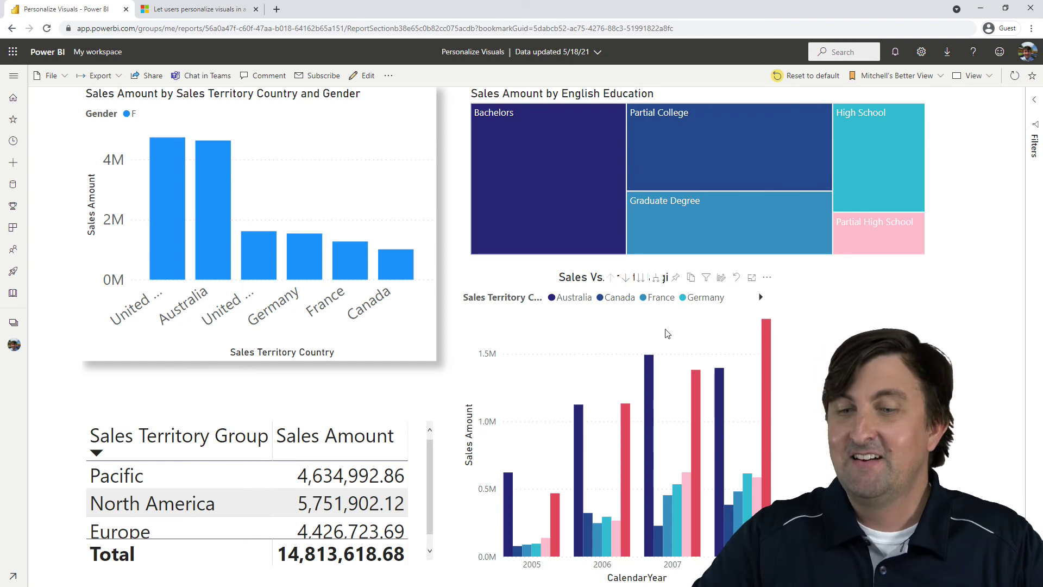